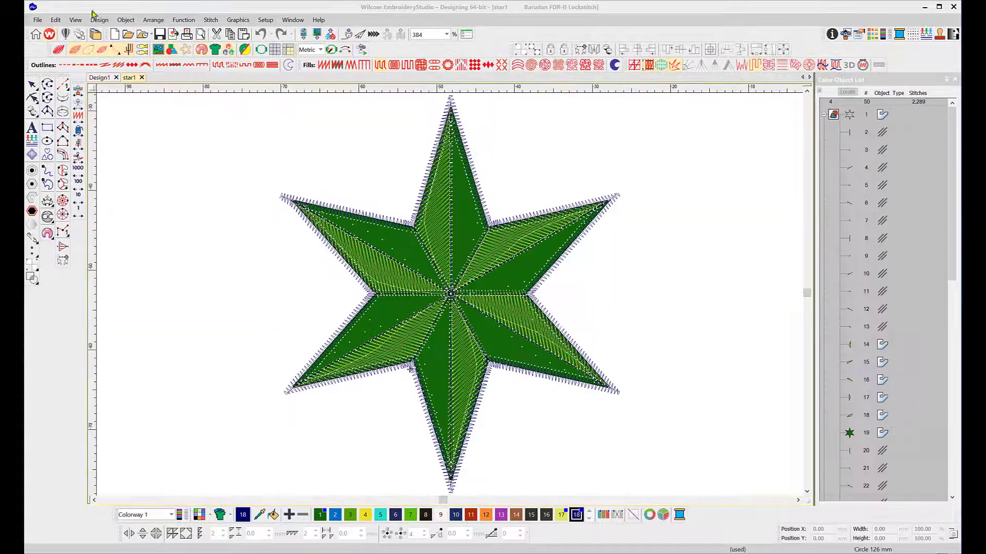
Step: Send the star1 design to the EmbroideryConnect device Tag 29 Barudan
{"action": "left_click", "coordinate": [360, 34]}
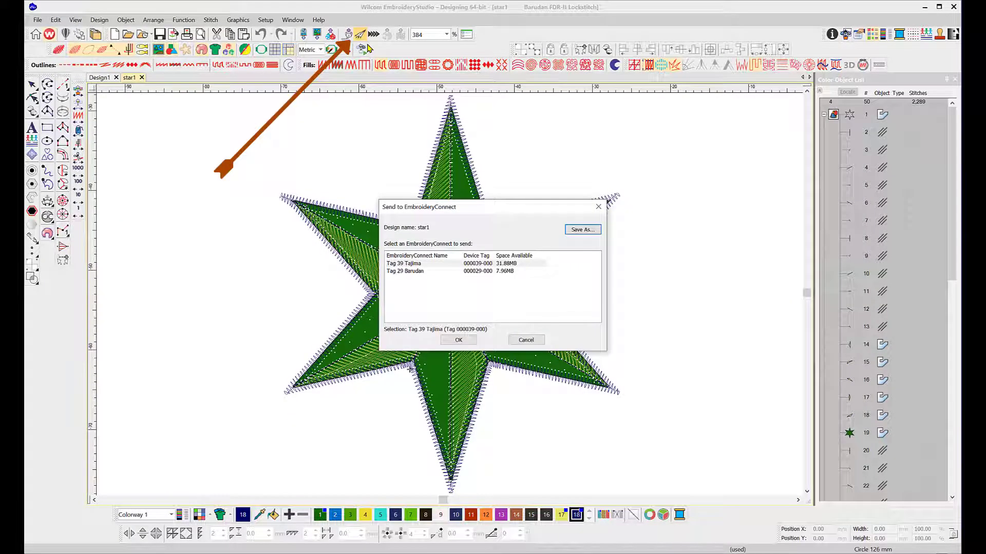
{"action": "left_click", "coordinate": [411, 271]}
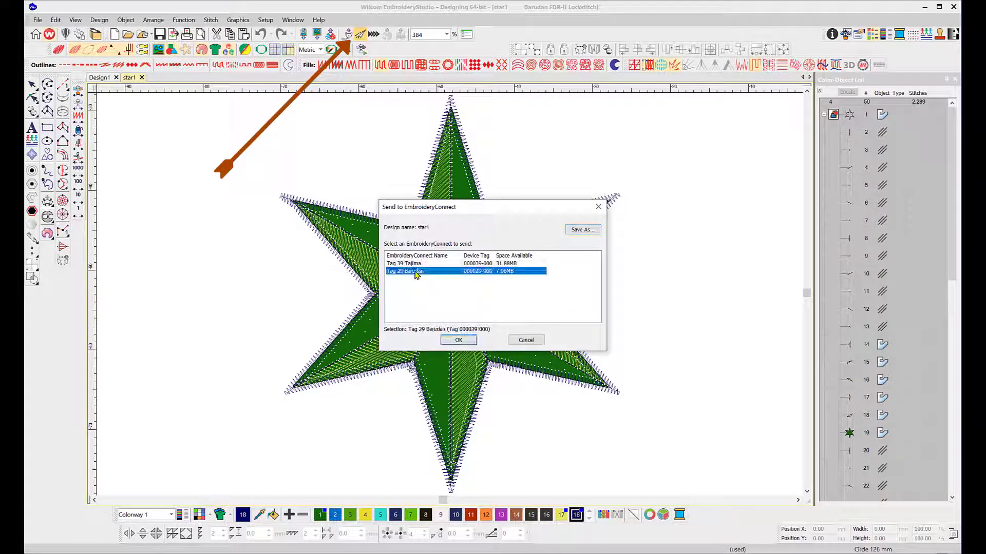
{"action": "left_click", "coordinate": [456, 340]}
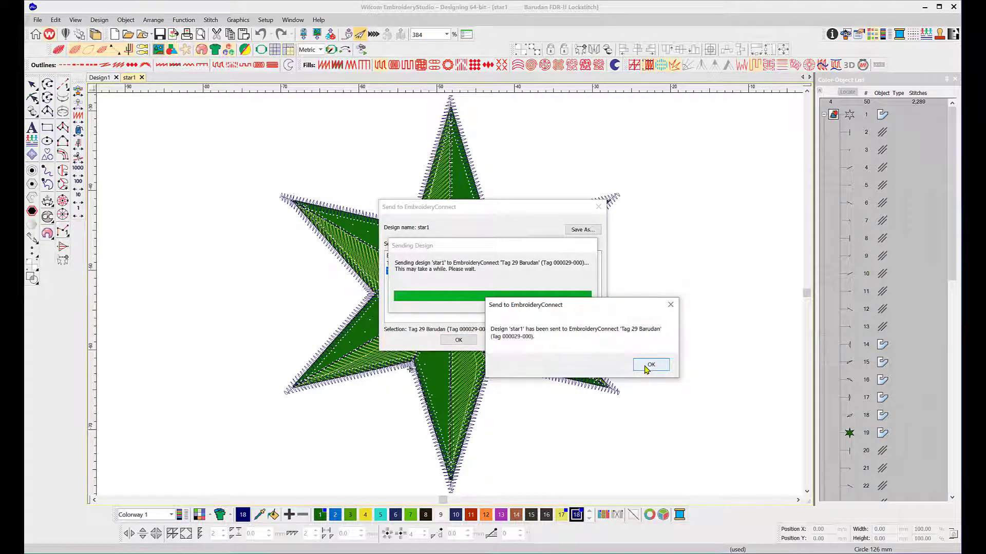
{"action": "left_click", "coordinate": [648, 366]}
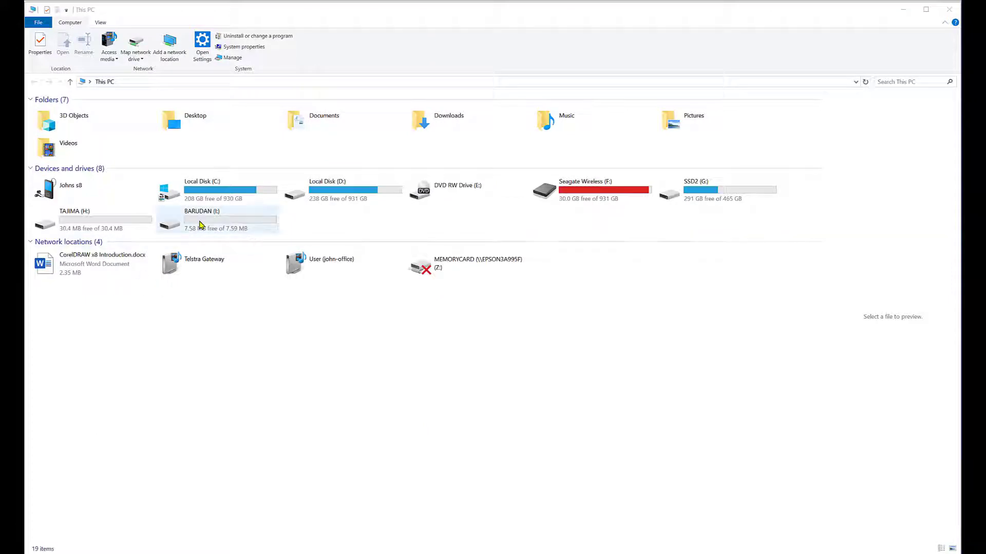
Step: Switch to File Explorer and inspect the Designs.fdr folder on the BARUDAN (I:) drive
{"action": "left_click", "coordinate": [201, 225]}
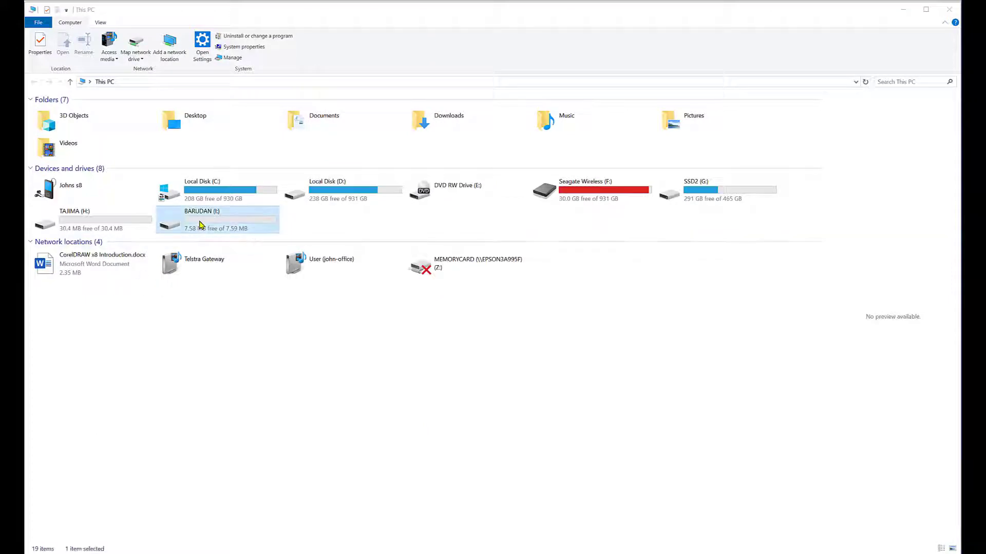
{"action": "double_click", "coordinate": [200, 225]}
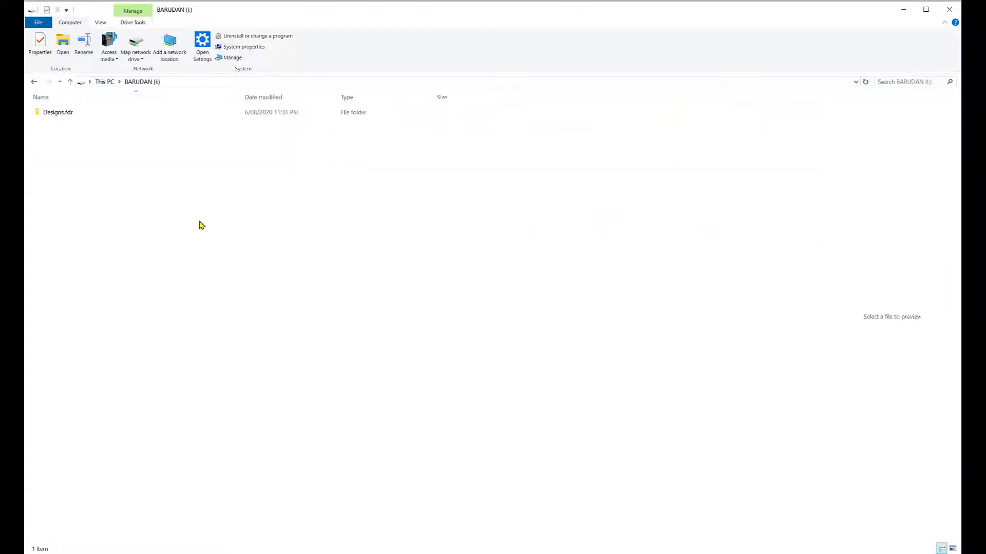
{"action": "double_click", "coordinate": [46, 114]}
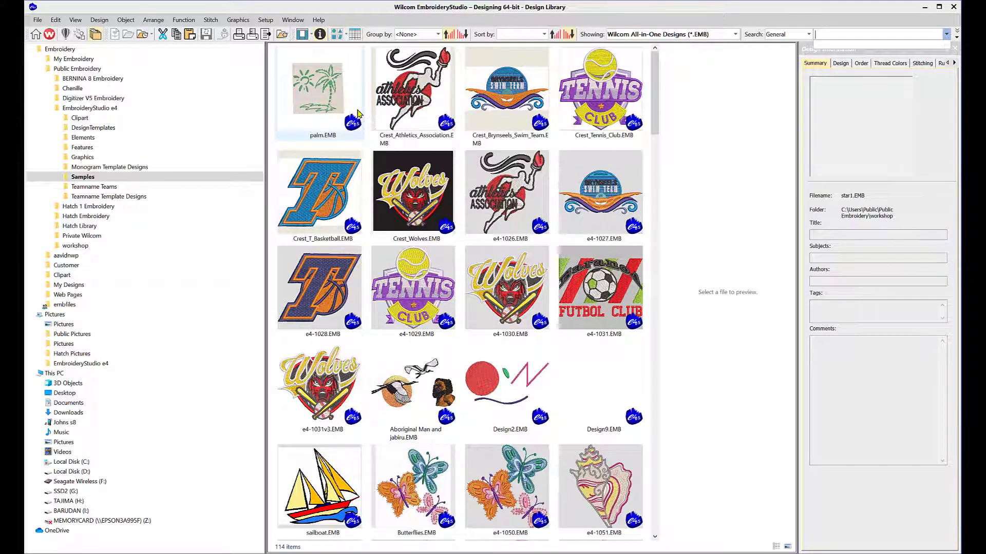
Step: In the EmbroideryStudio Design Library, set up a conversion of all Samples designs with C:\Device files as the destination folder
{"action": "key", "text": "ctrl+a"}
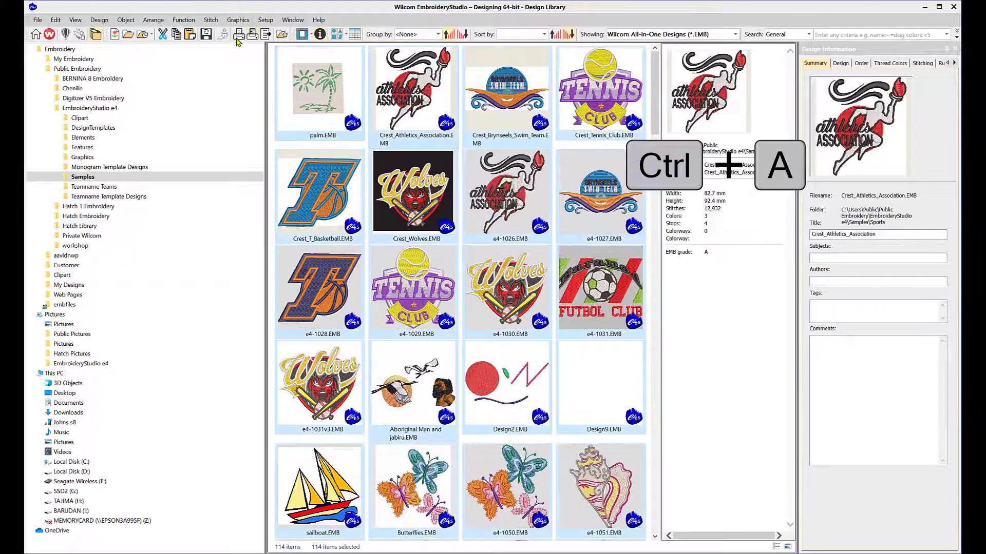
{"action": "left_click", "coordinate": [207, 35]}
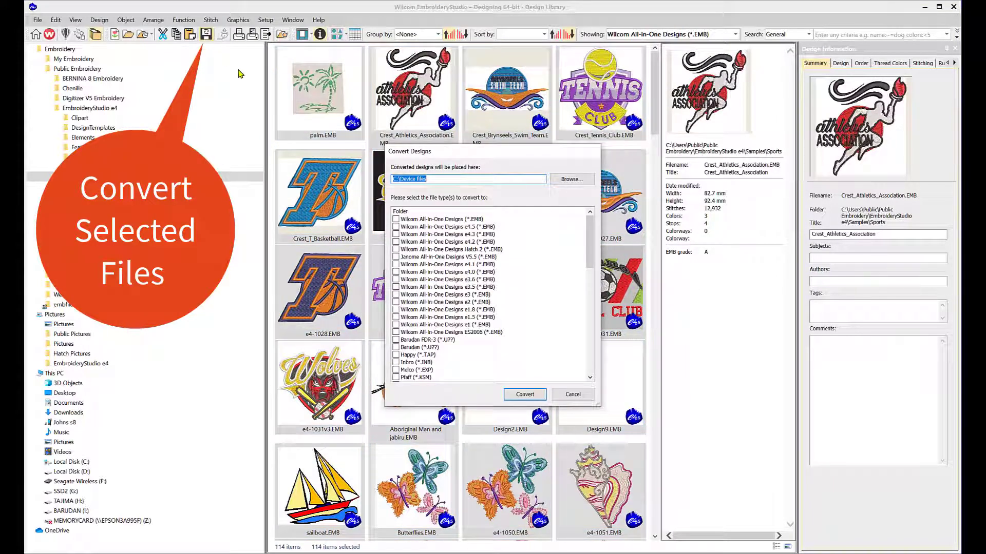
{"action": "left_click", "coordinate": [561, 181]}
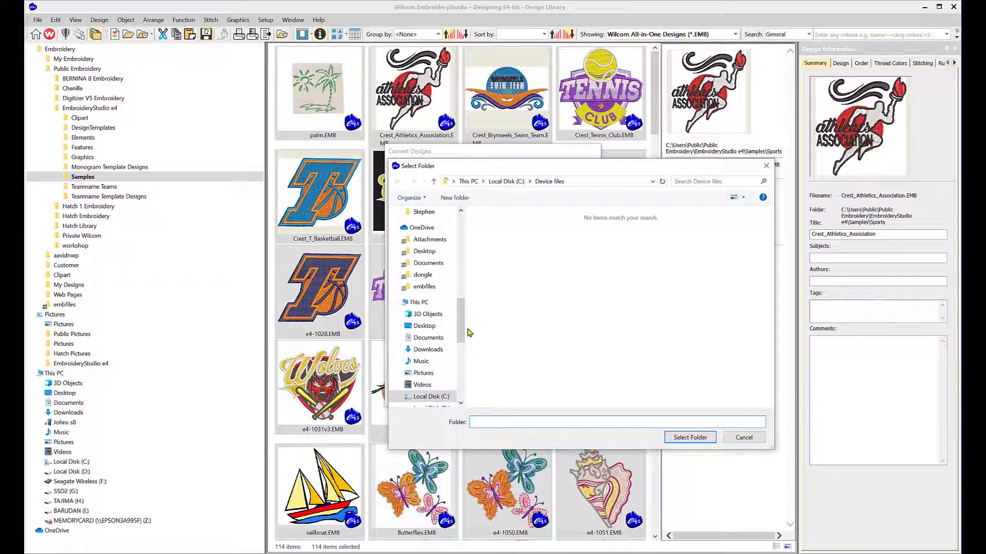
{"action": "left_click", "coordinate": [431, 397]}
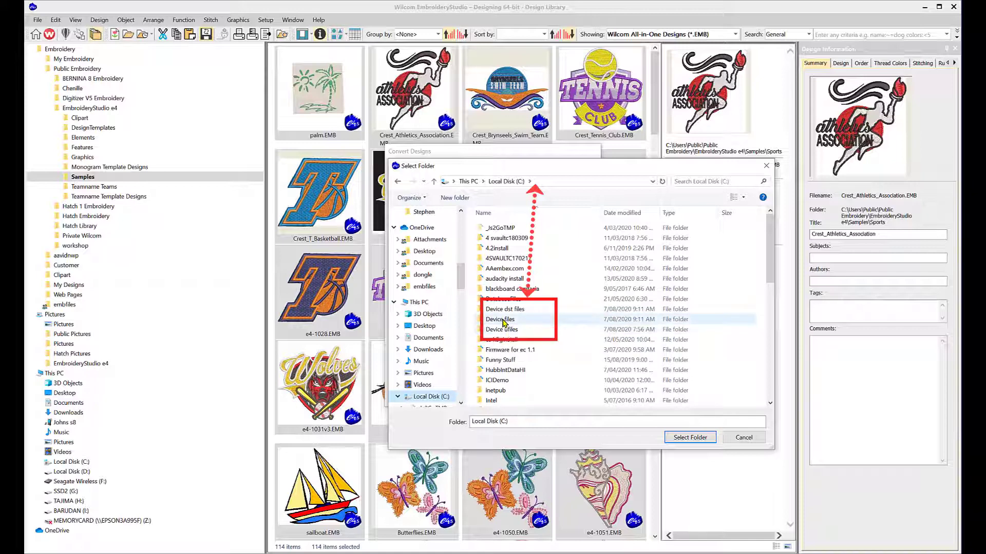
{"action": "left_click", "coordinate": [501, 320]}
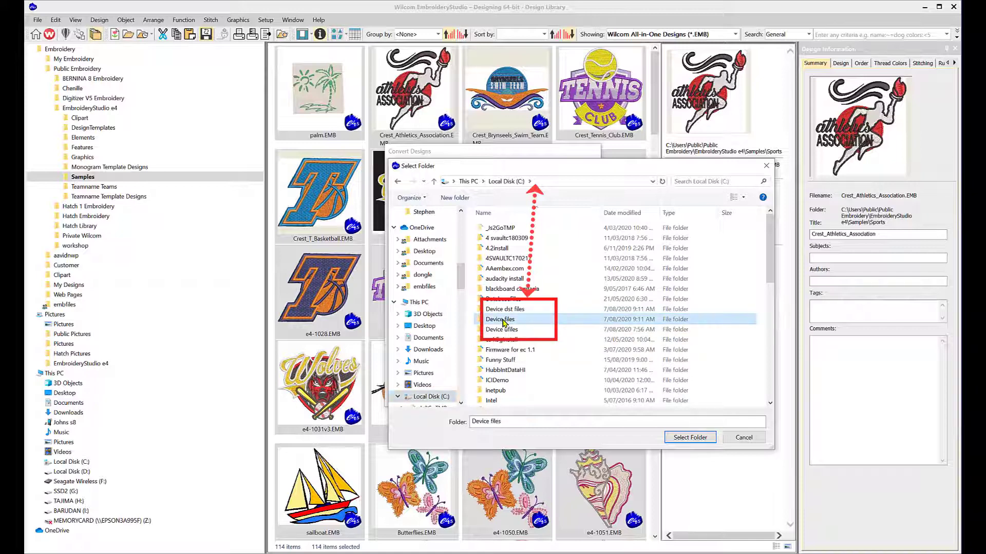
{"action": "left_click", "coordinate": [689, 439]}
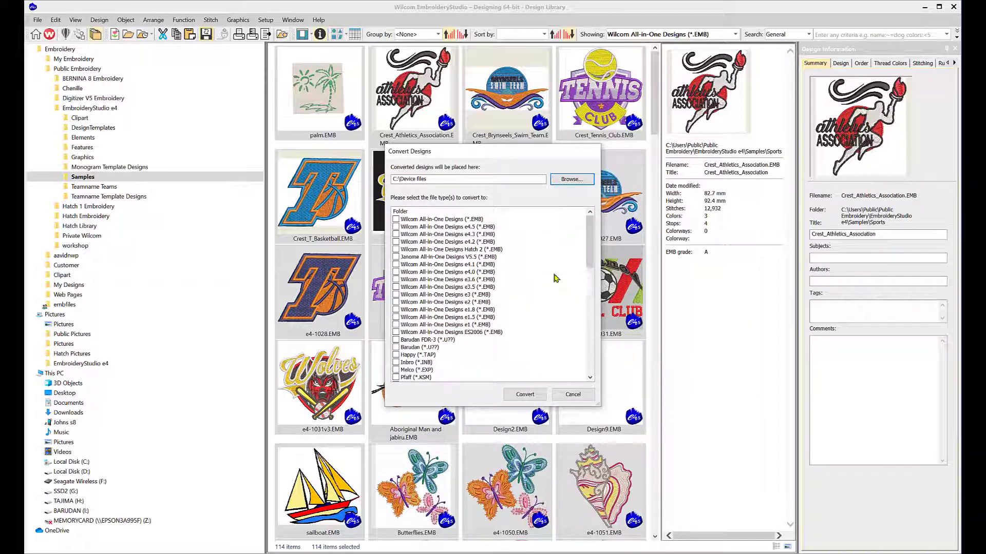
Step: Convert the selected designs to the Barudan (*.U??) and Tajima (*.DST) file types
{"action": "left_click", "coordinate": [395, 348]}
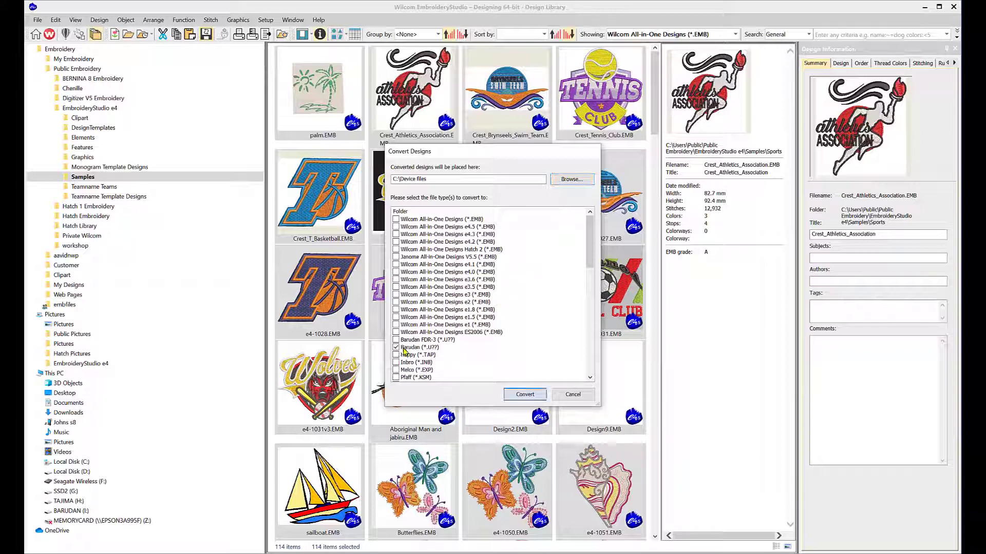
{"action": "scroll", "coordinate": [473, 355], "scroll_direction": "down", "scroll_amount": 3}
{"action": "scroll", "coordinate": [475, 356], "scroll_direction": "down", "scroll_amount": 1}
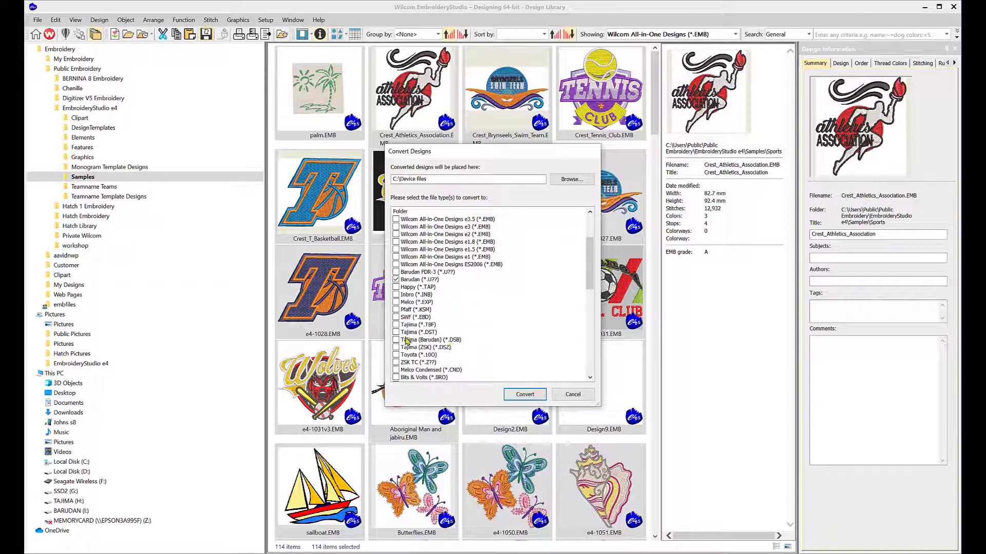
{"action": "left_click", "coordinate": [525, 395]}
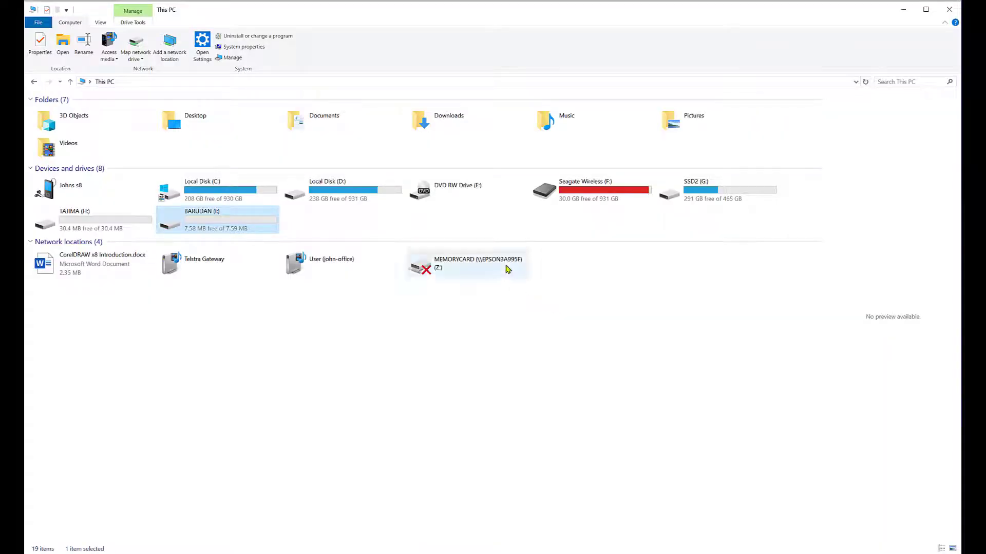
Step: In File Explorer, open the Device files folder on Local Disk (C:) and sort it by type with DST files first
{"action": "left_click", "coordinate": [224, 196]}
{"action": "double_click", "coordinate": [225, 196]}
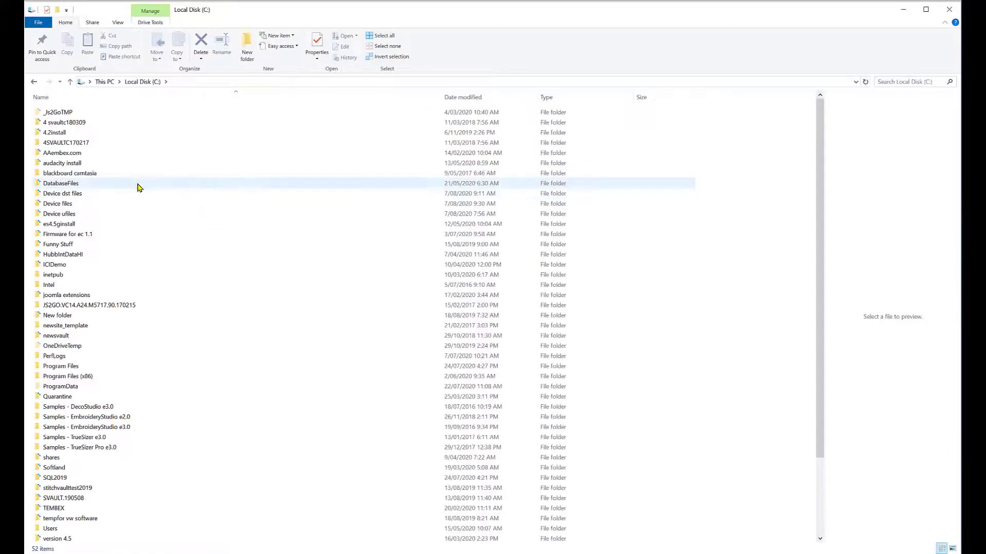
{"action": "double_click", "coordinate": [66, 204]}
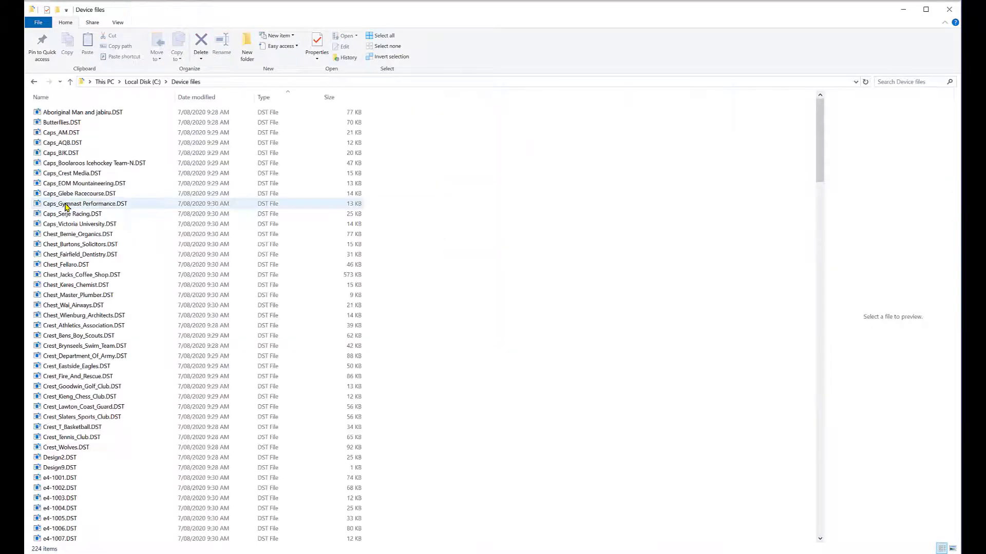
{"action": "left_click", "coordinate": [272, 99]}
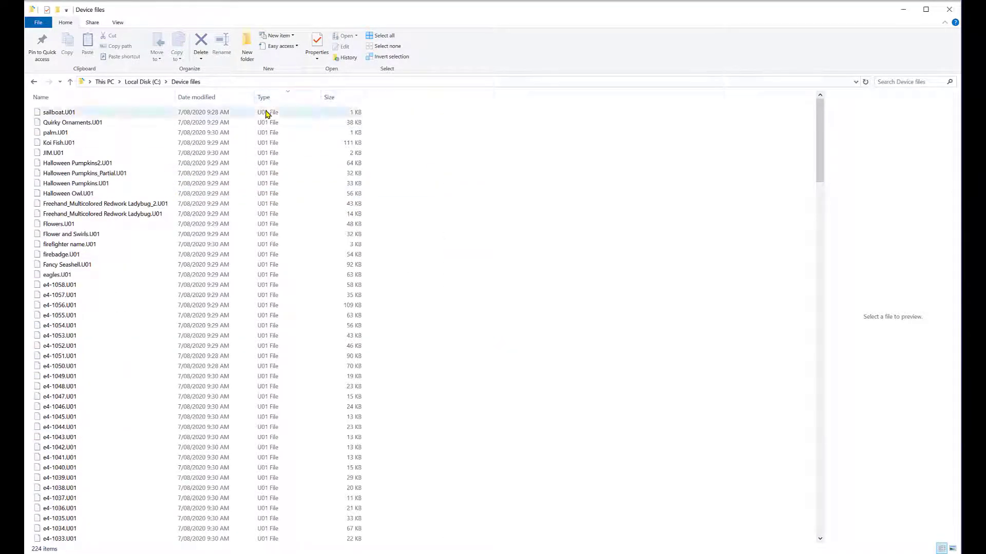
{"action": "left_click", "coordinate": [280, 97]}
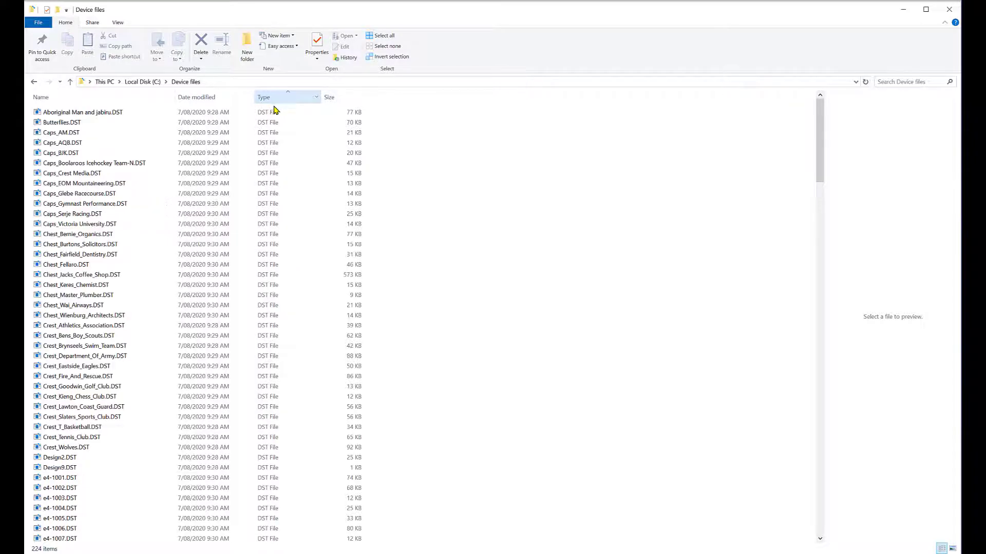
Step: Copy all DST files in the folder, from Aboriginal Man and jabiru.DST through sailboat.DST
{"action": "left_click", "coordinate": [269, 113]}
{"action": "scroll", "coordinate": [292, 220], "scroll_direction": "down", "scroll_amount": 14}
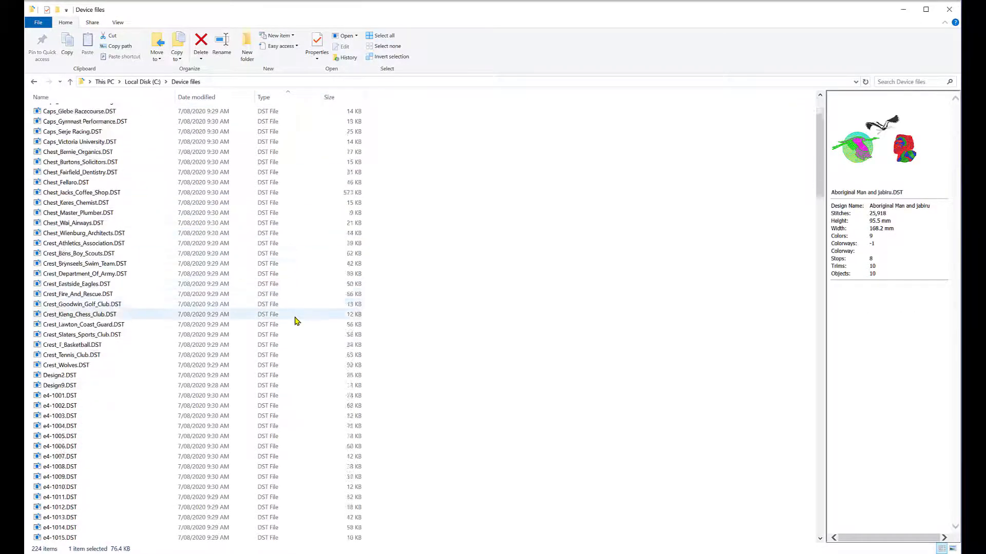
{"action": "scroll", "coordinate": [295, 441], "scroll_direction": "down", "scroll_amount": 13}
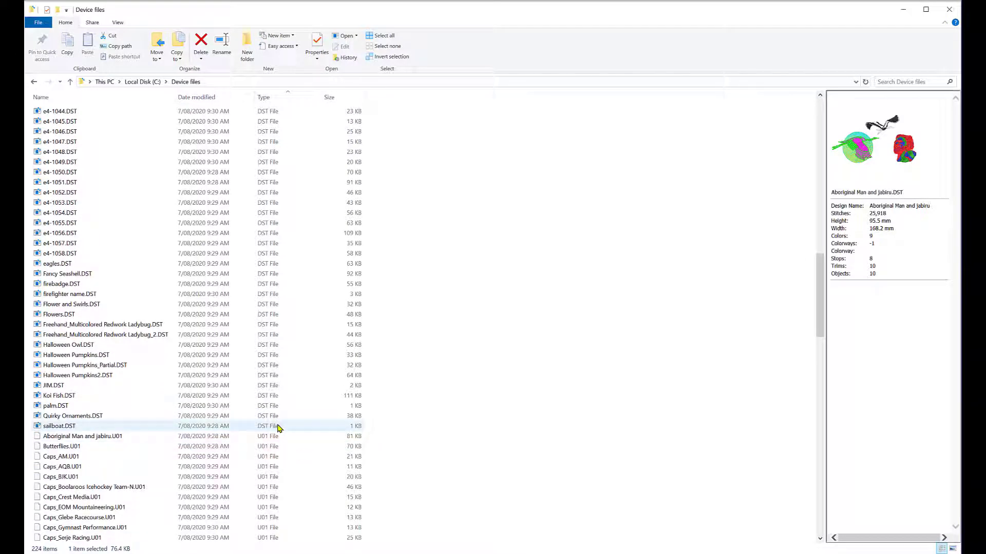
{"action": "left_click", "coordinate": [278, 428], "text": "shift"}
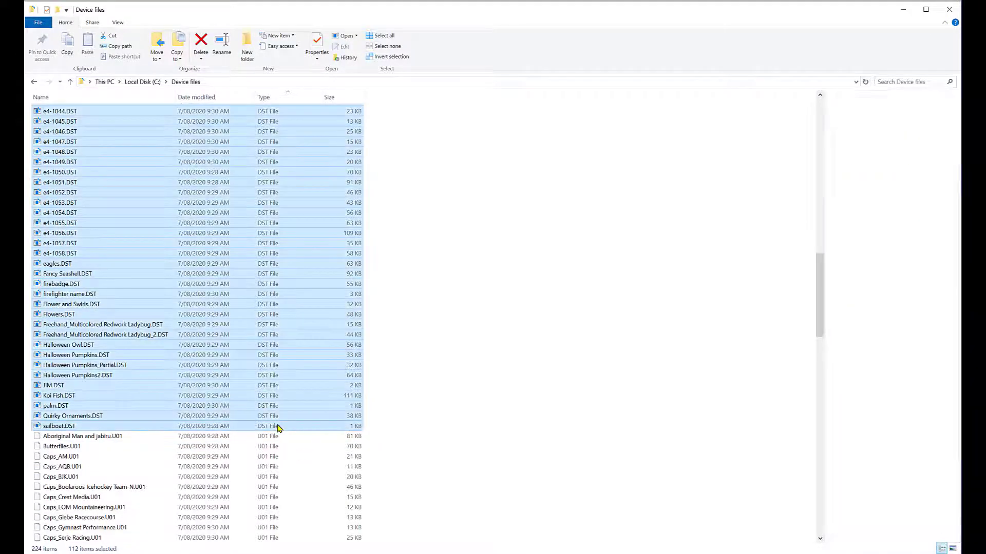
{"action": "right_click", "coordinate": [276, 340]}
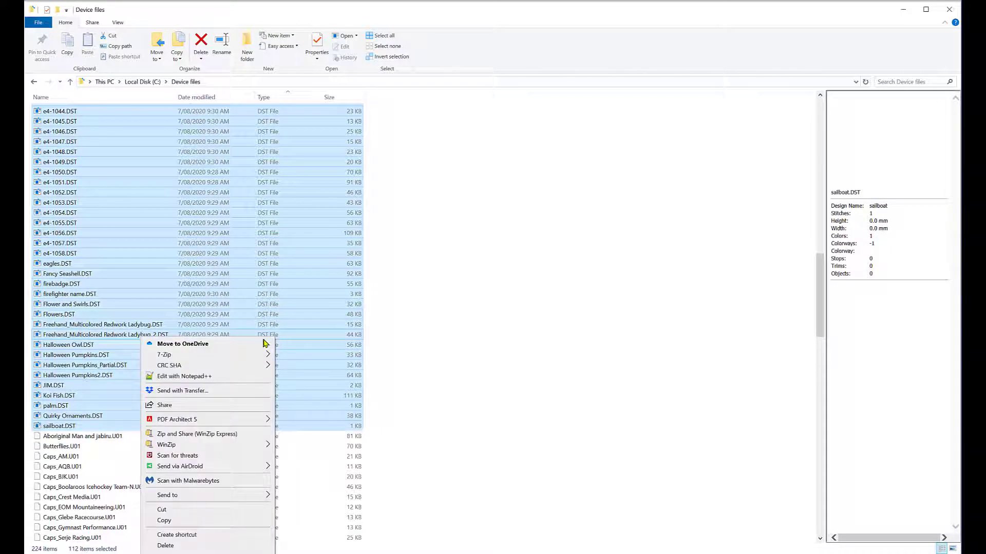
{"action": "left_click", "coordinate": [163, 521]}
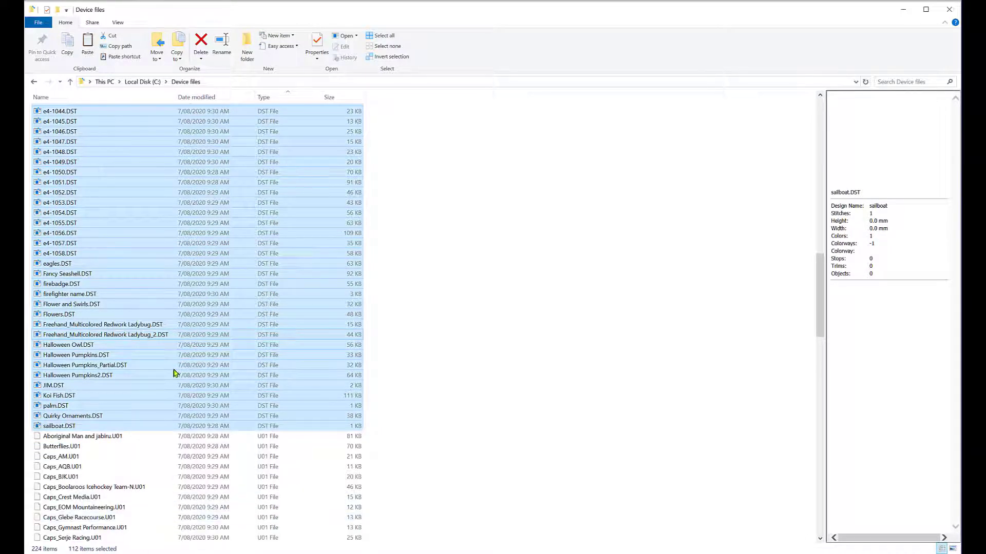
Step: Paste the copied DST files into the TAJIMA (H:) drive
{"action": "left_click", "coordinate": [105, 82]}
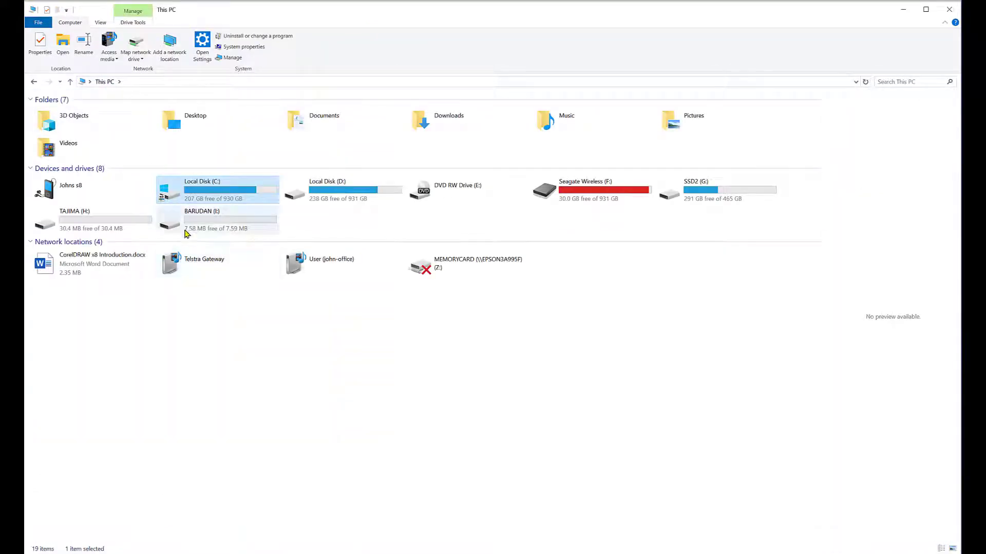
{"action": "double_click", "coordinate": [101, 224]}
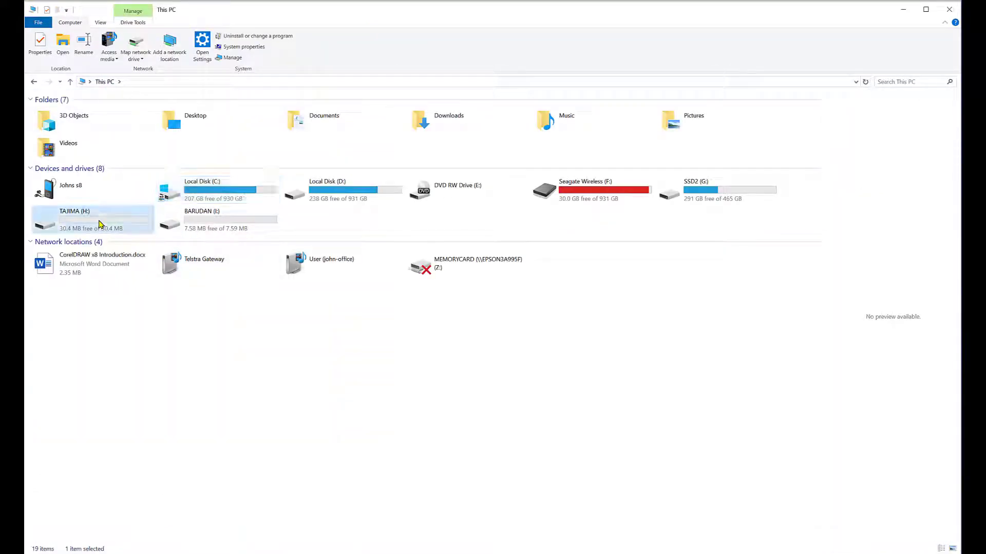
{"action": "right_click", "coordinate": [183, 218]}
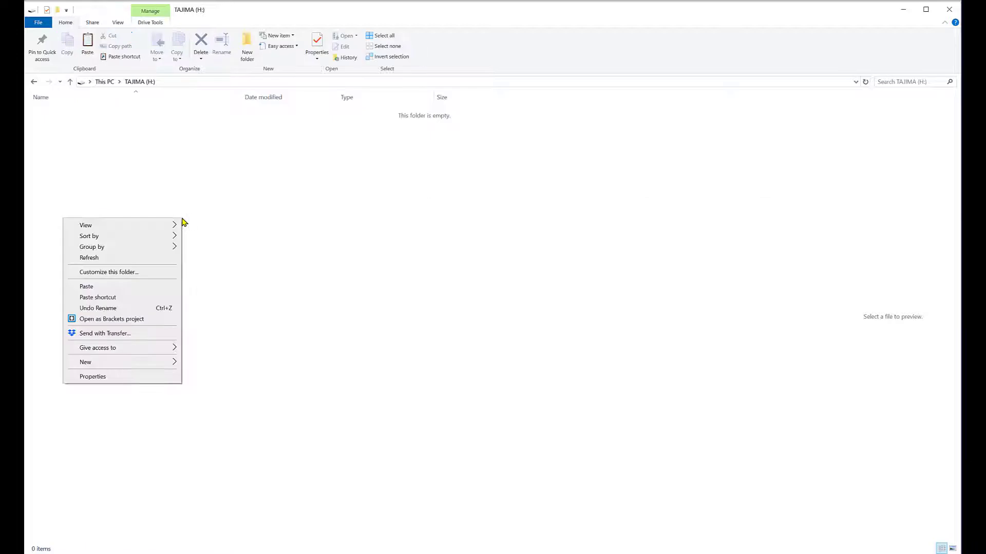
{"action": "left_click", "coordinate": [100, 286]}
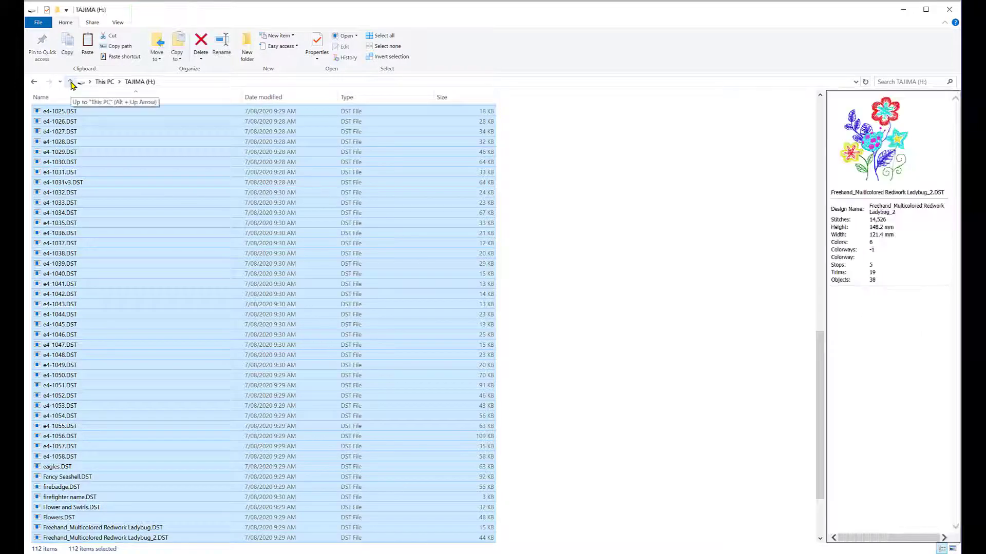
Step: Go back to the Device files folder on Local Disk (C:)
{"action": "left_click", "coordinate": [70, 82]}
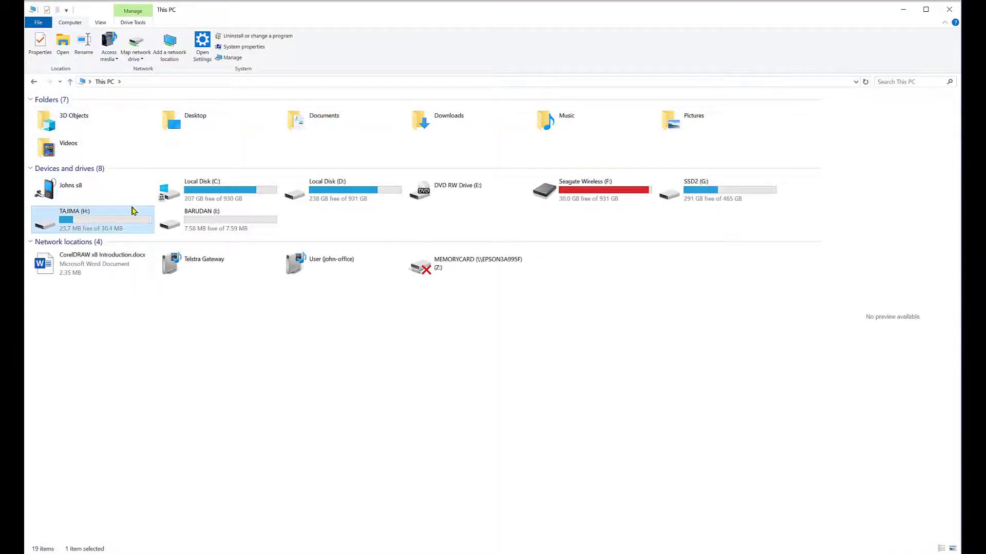
{"action": "double_click", "coordinate": [218, 194]}
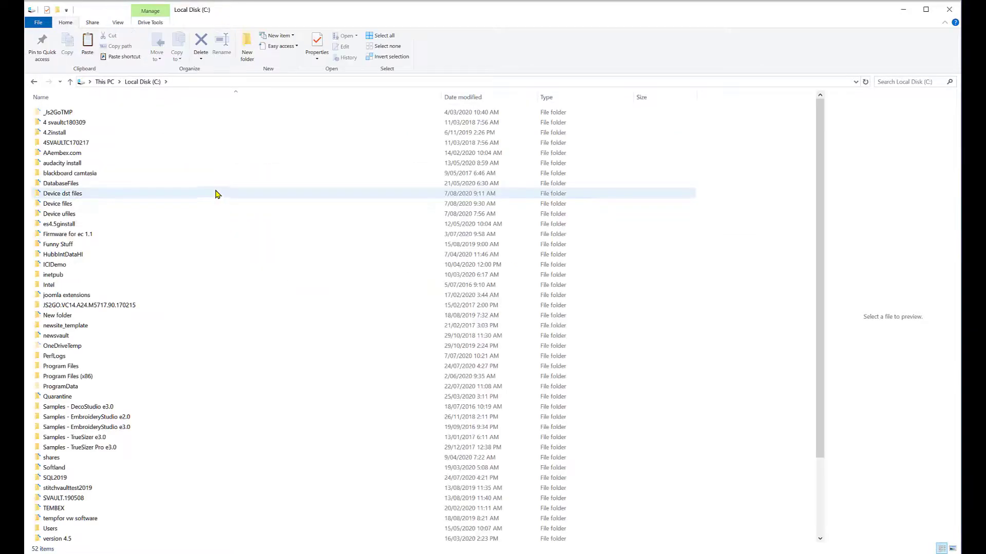
{"action": "double_click", "coordinate": [66, 205]}
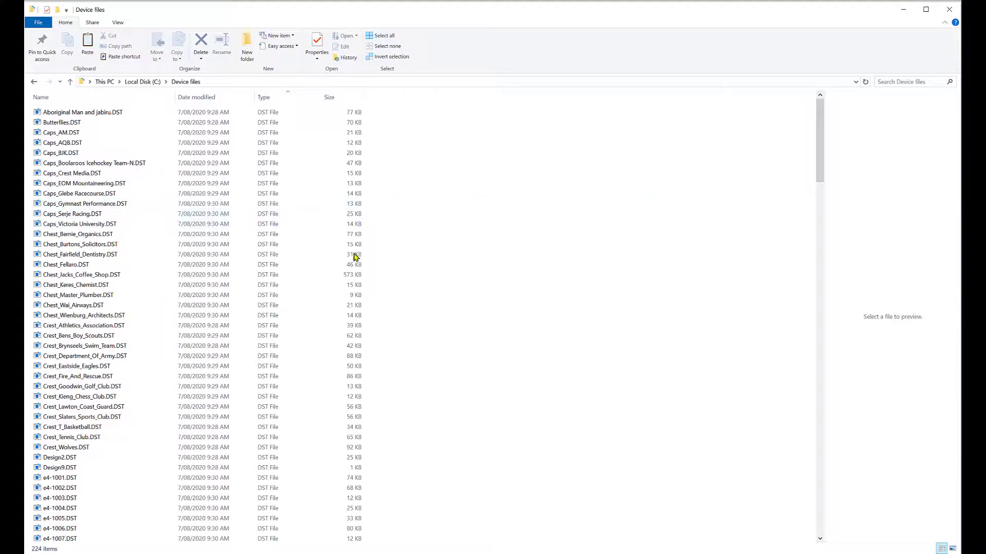
Step: Copy all U01 files in the folder, from Aboriginal Man and jabiru.U01 through sailboat.U01
{"action": "scroll", "coordinate": [332, 329], "scroll_direction": "down", "scroll_amount": 20}
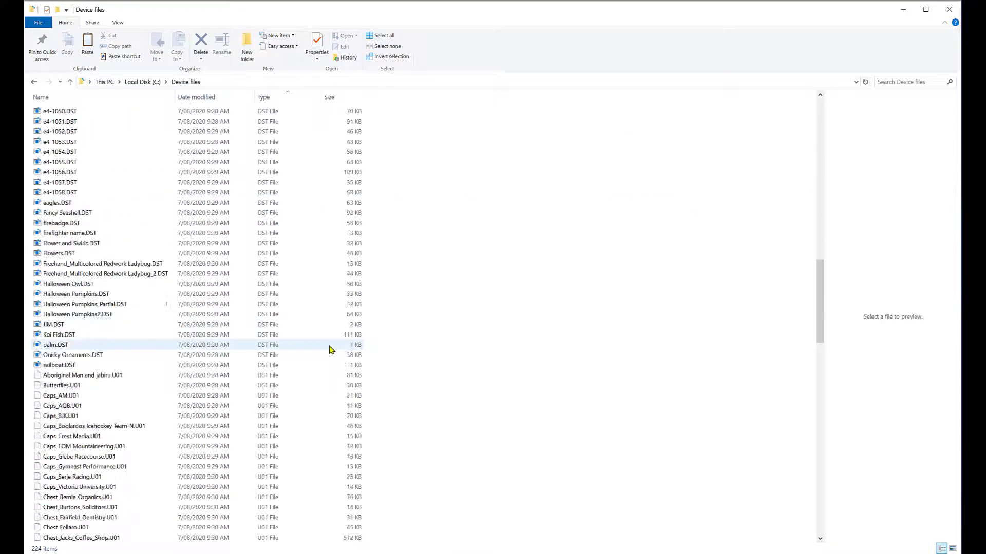
{"action": "left_click", "coordinate": [276, 224]}
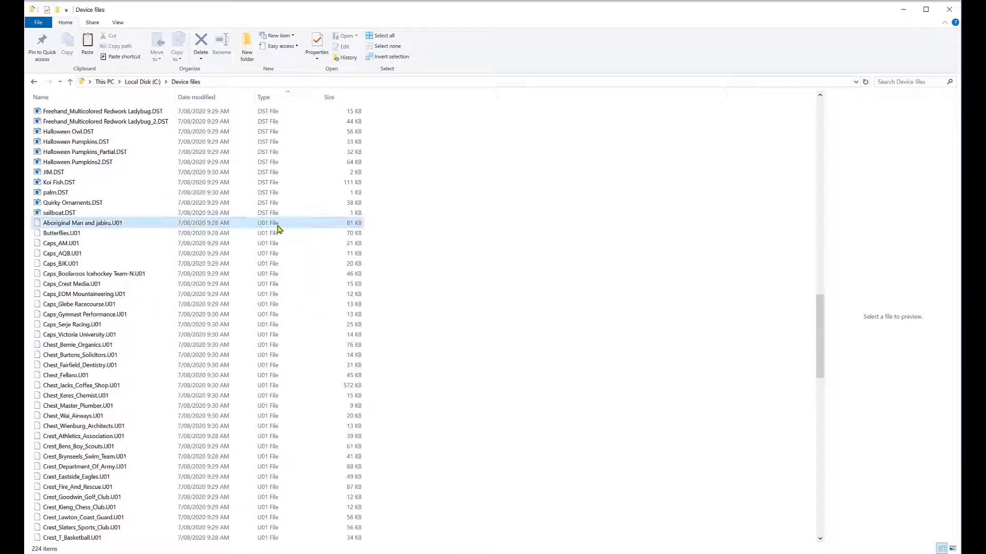
{"action": "scroll", "coordinate": [318, 260], "scroll_direction": "down", "scroll_amount": 20}
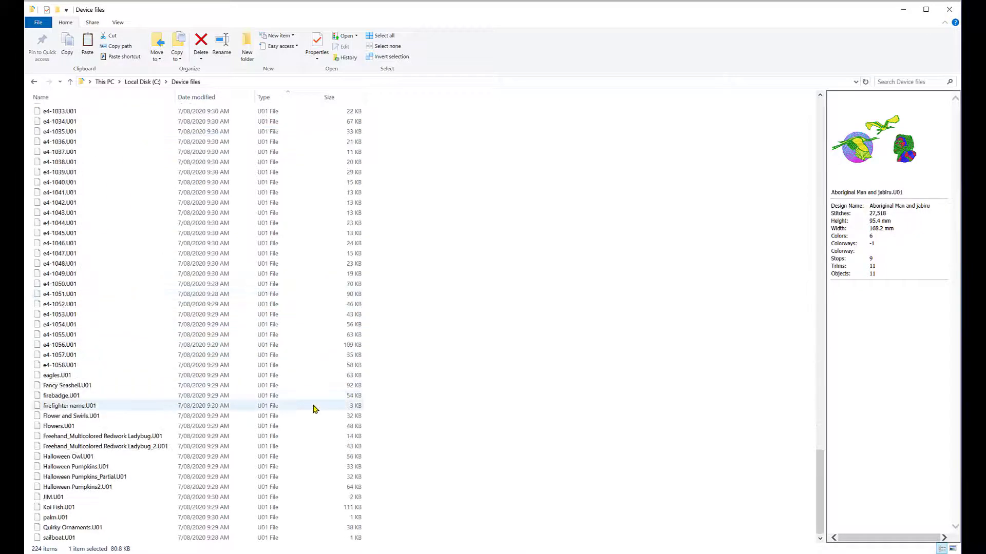
{"action": "left_click", "coordinate": [261, 538], "text": "shift"}
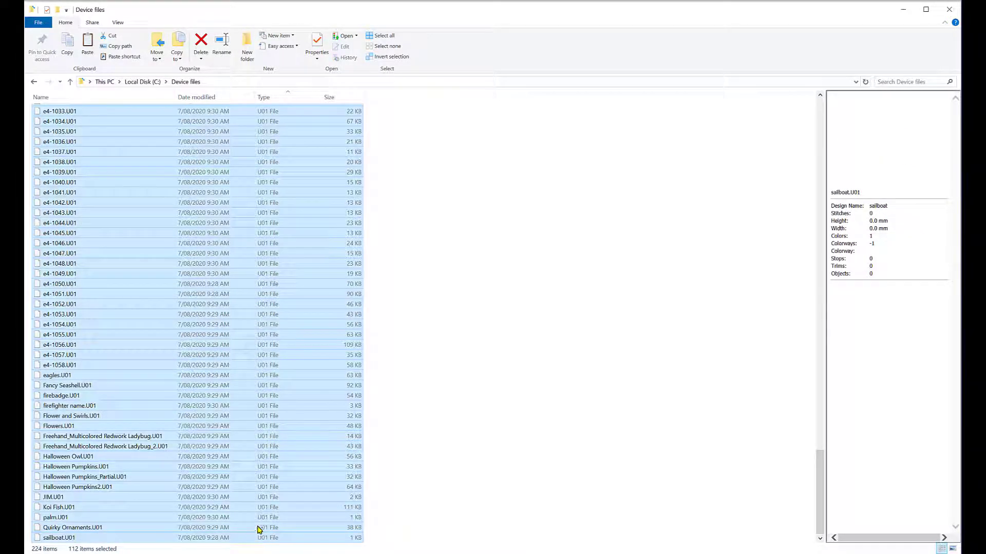
{"action": "right_click", "coordinate": [289, 411]}
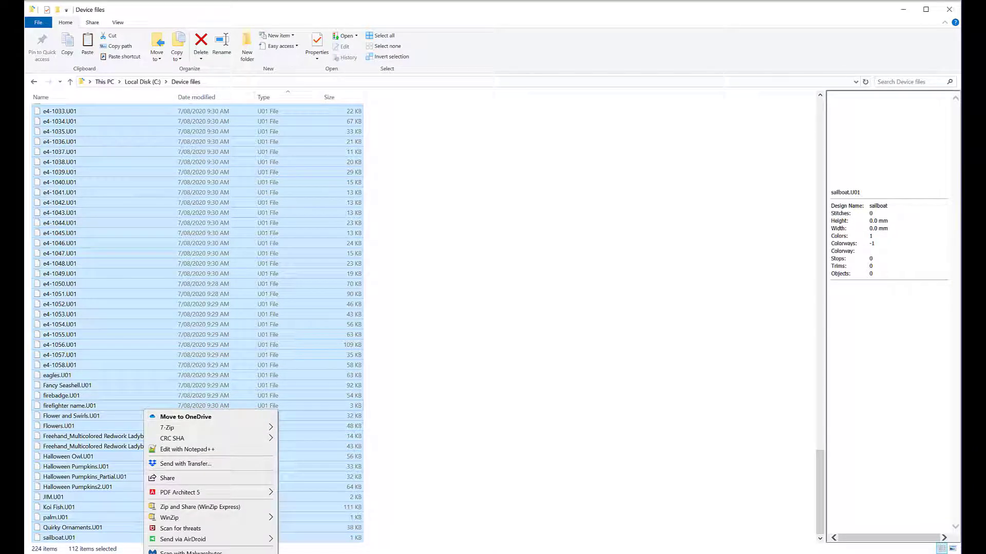
{"action": "left_click", "coordinate": [189, 553]}
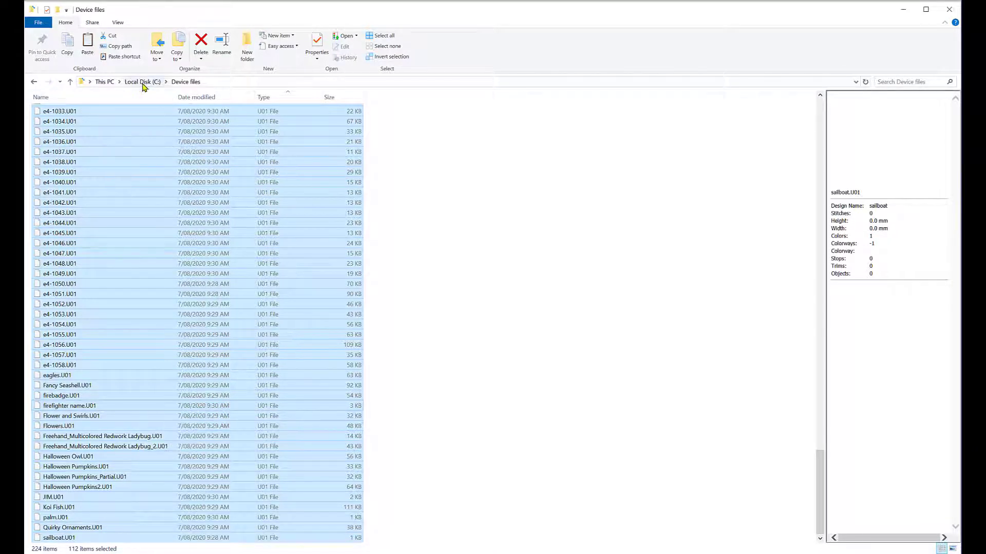
Step: Paste the copied U01 files into the Designs.fdr folder on the BARUDAN (I:) drive
{"action": "left_click", "coordinate": [108, 82]}
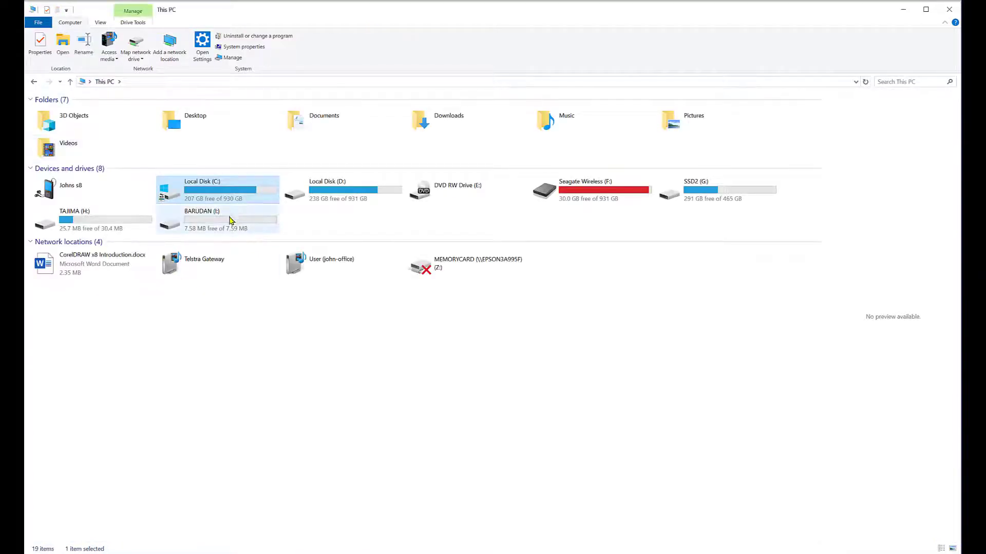
{"action": "double_click", "coordinate": [231, 220]}
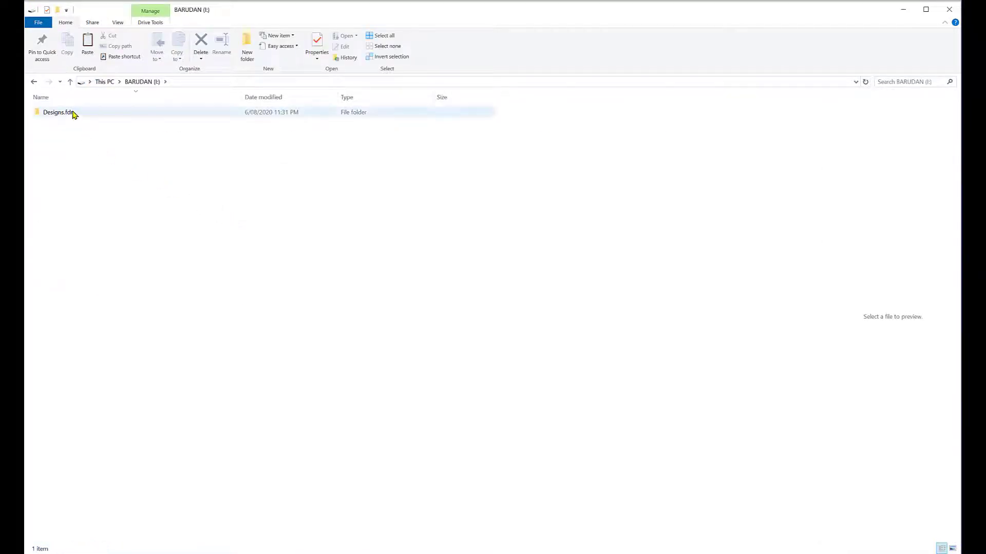
{"action": "double_click", "coordinate": [74, 113]}
{"action": "key", "text": "ctrl+v"}
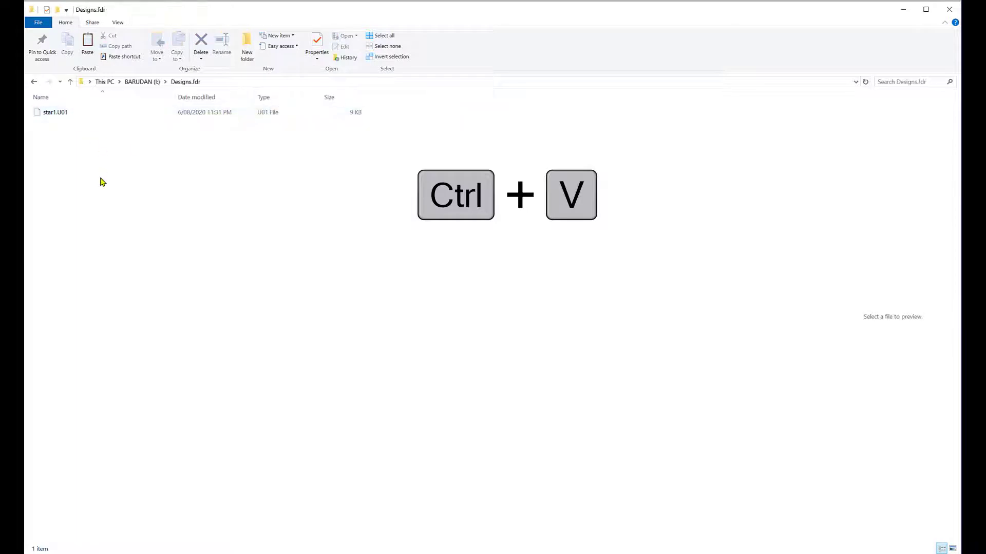